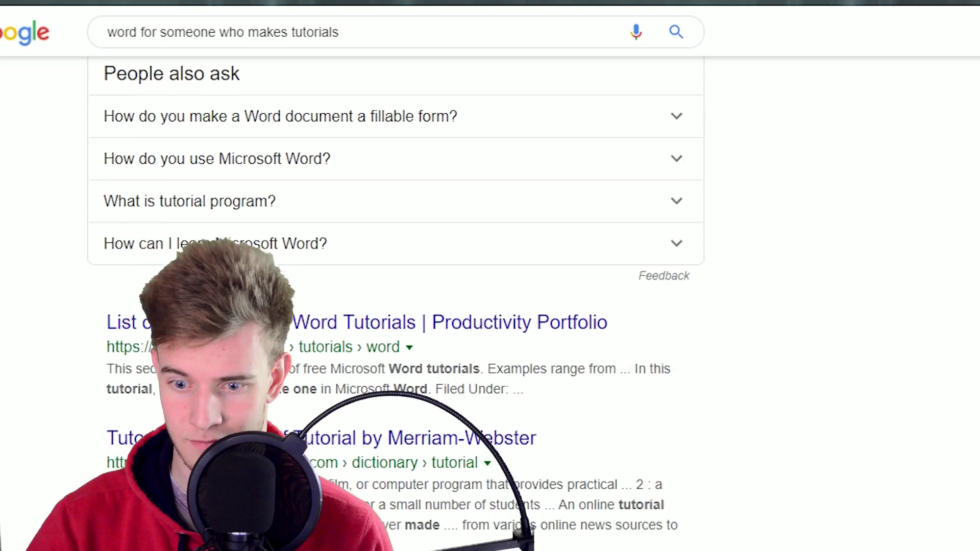
Step: Scroll through the Google results for 'word for someone who makes tutorials'
scroll(395, 306, "down", 10)
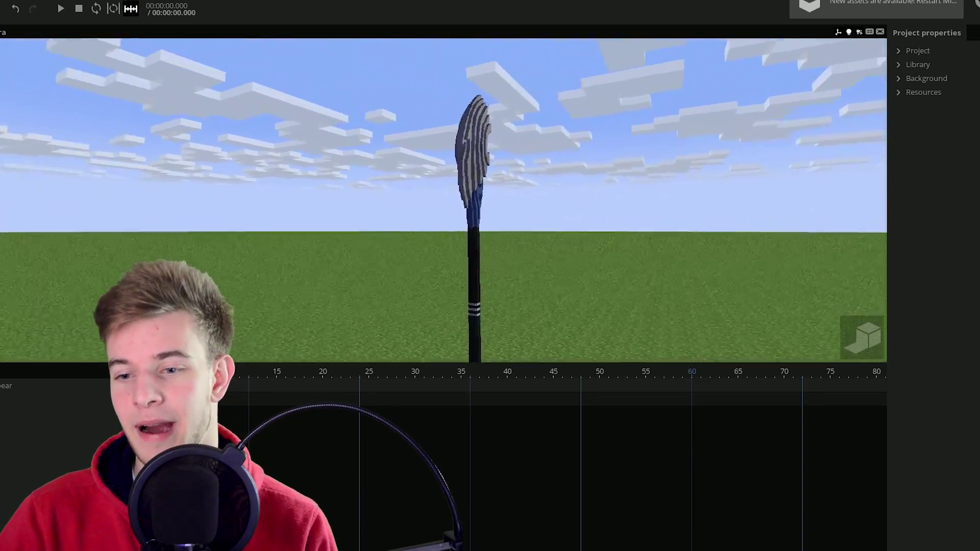
Step: Fly the work camera forward until the spear's layered blade fills the viewport
key("w")
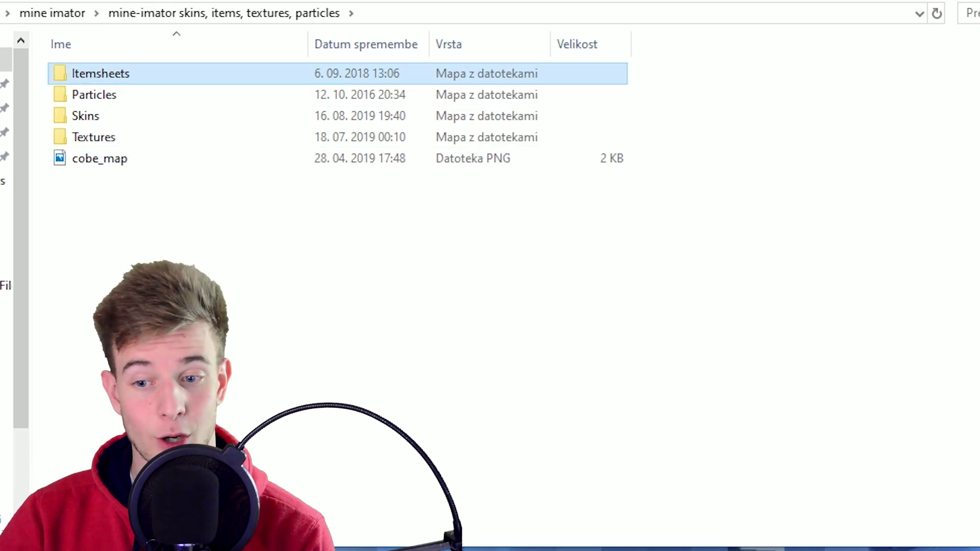
Step: Open the 512×512 curve_itemsheet template from the Itemsheets folder and zoom in on it
double_click(98, 72)
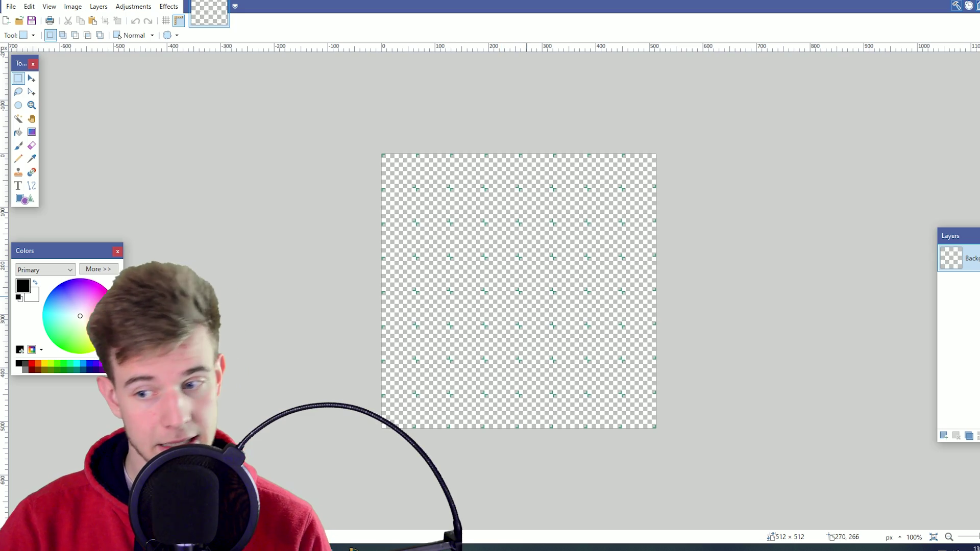
key("ctrl+plus")
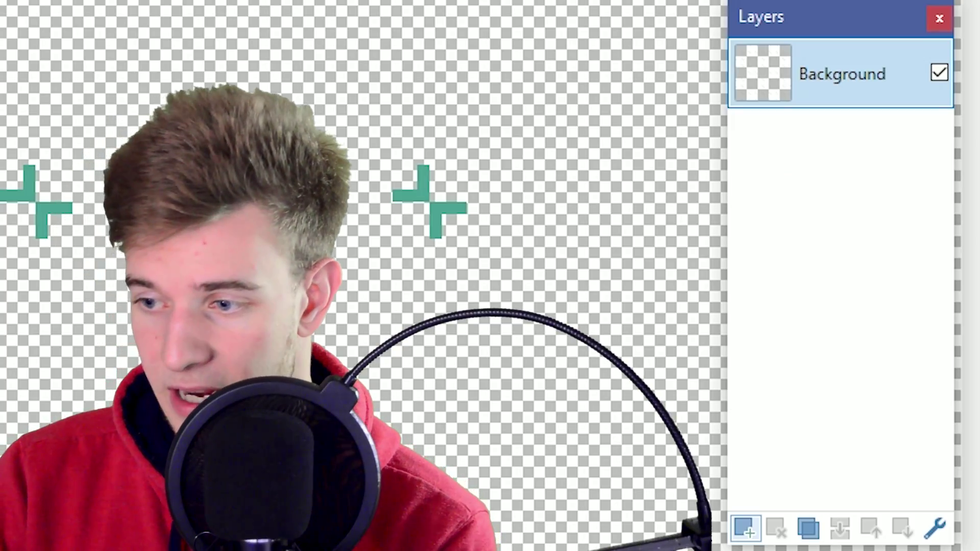
Step: On a new Layer 2, draw a curved blade outline, fill it black, and rectangle-select it
left_click(744, 527)
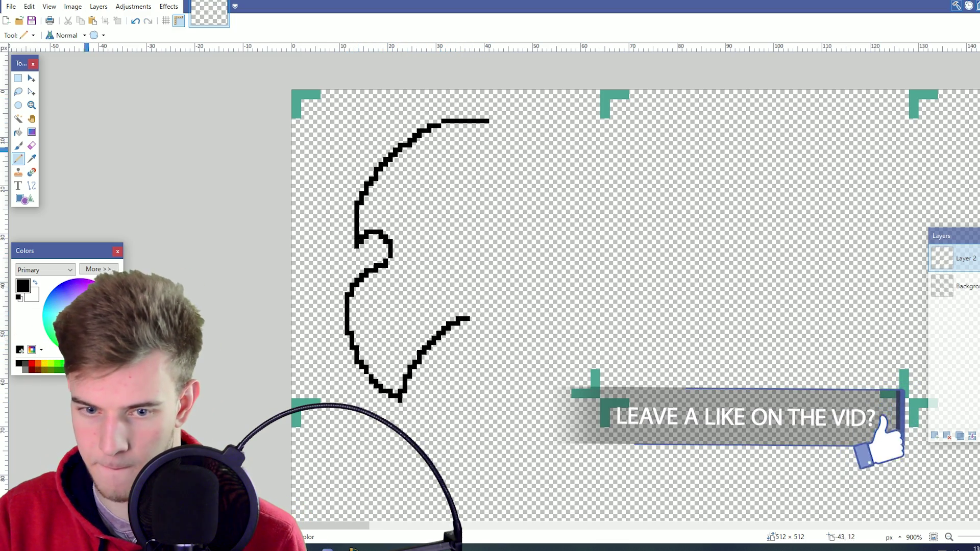
left_click_drag(470, 319, 472, 308)
key("o")
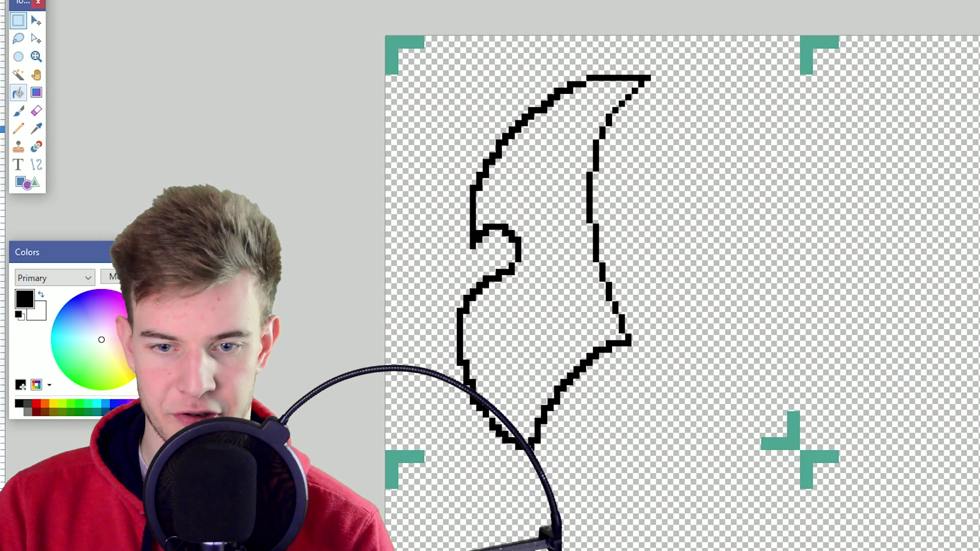
left_click(560, 273)
key("s")
left_click_drag(409, 31, 685, 492)
key("m")
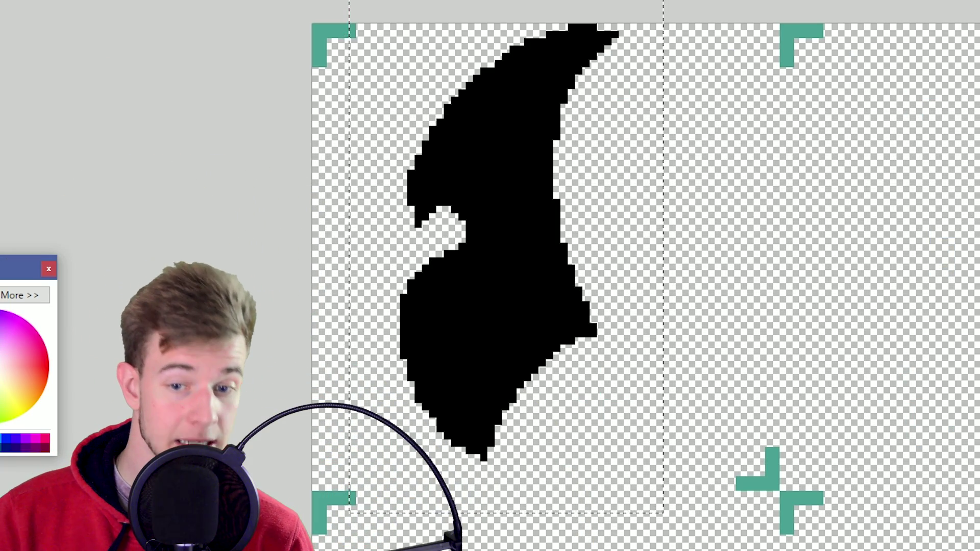
Step: Deselect, Magic Wand the black blade, and fill it with mid grey 808080
key("s")
key("ctrl+d")
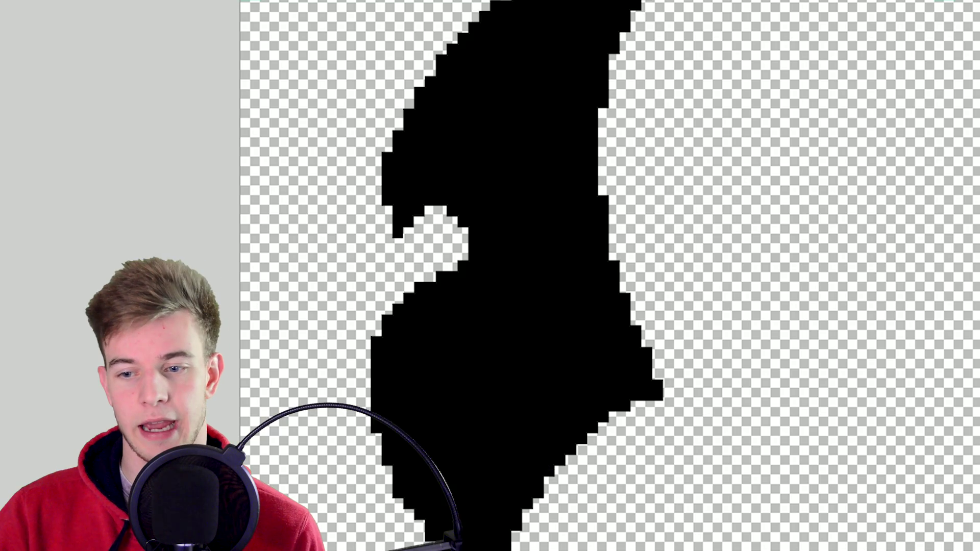
left_click(503, 199)
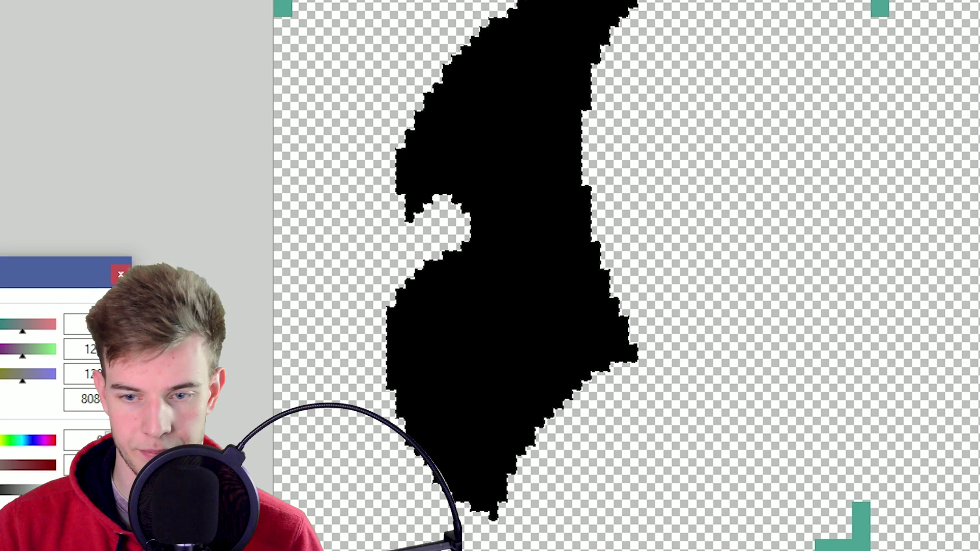
key("BackSpace")
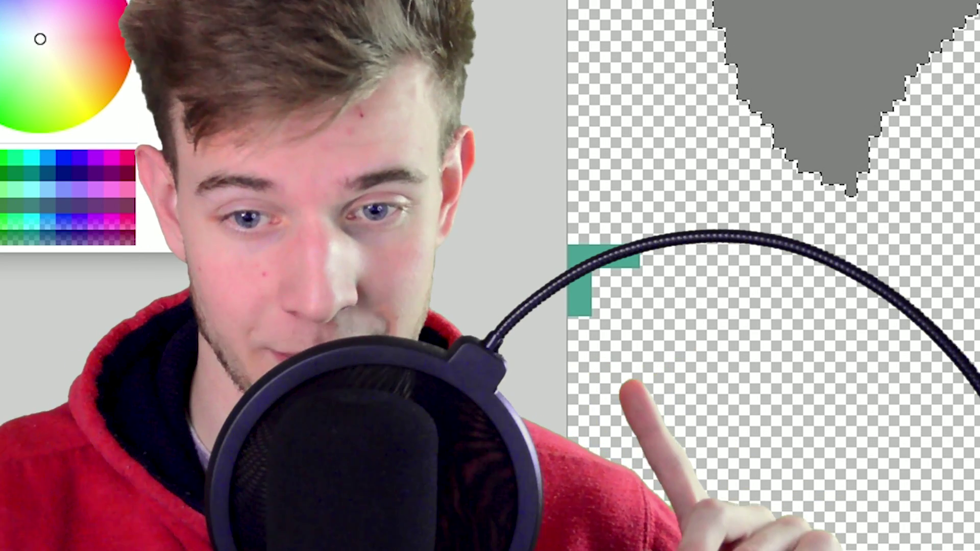
Step: Try black Paintbrush strokes over the grey blade, undoing each unsatisfactory stroke
key("b")
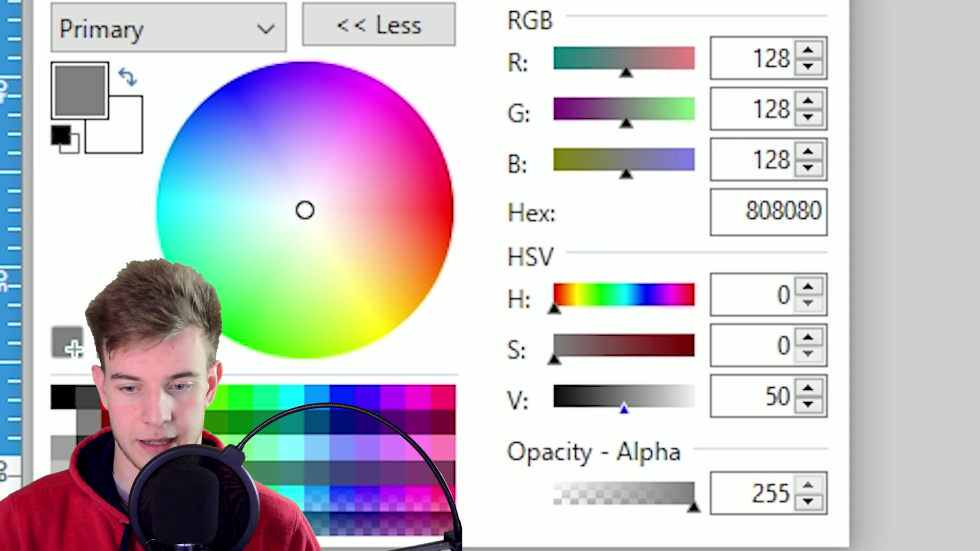
key("d")
mouse_move(408, 176)
left_mouse_down()
mouse_move(442, 225)
mouse_move(421, 291)
left_mouse_up()
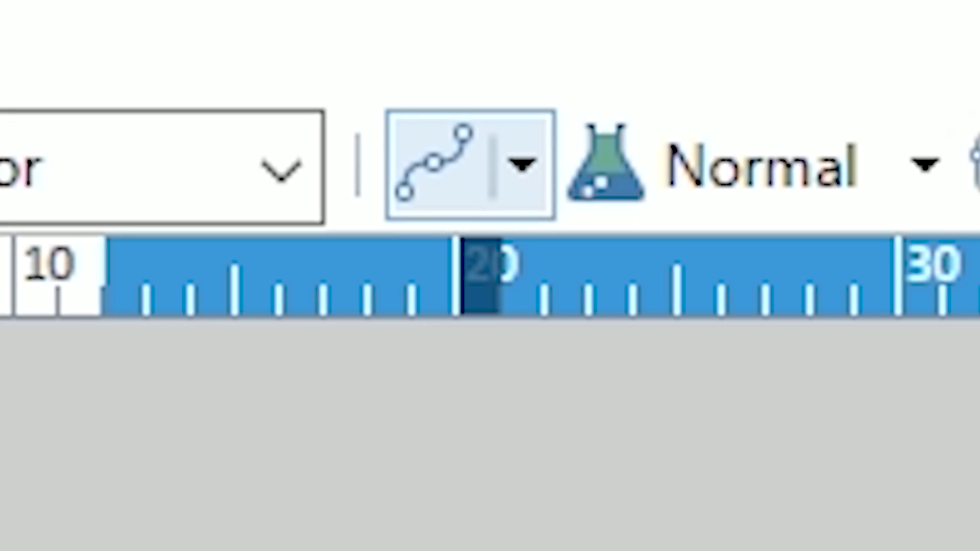
key("ctrl+z")
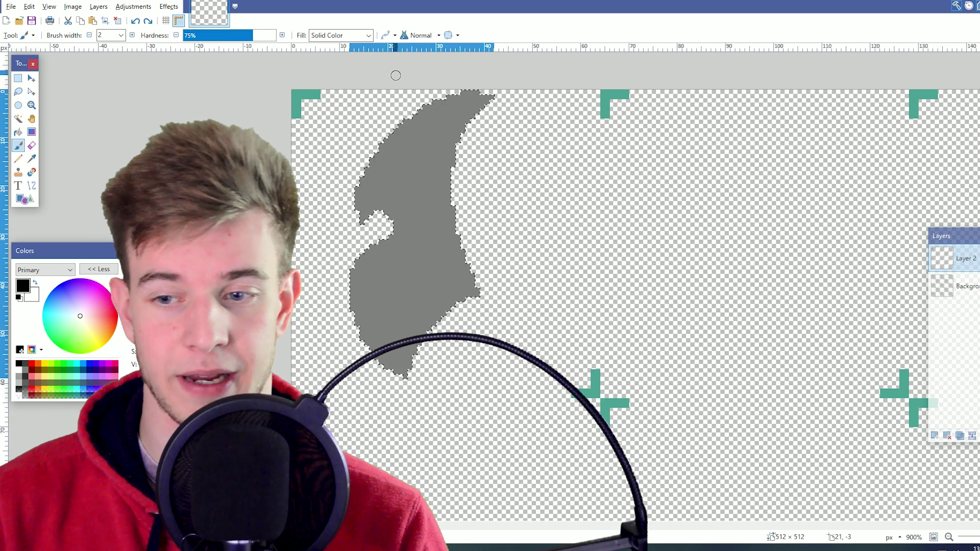
left_click_drag(425, 178, 411, 240)
key("ctrl+z")
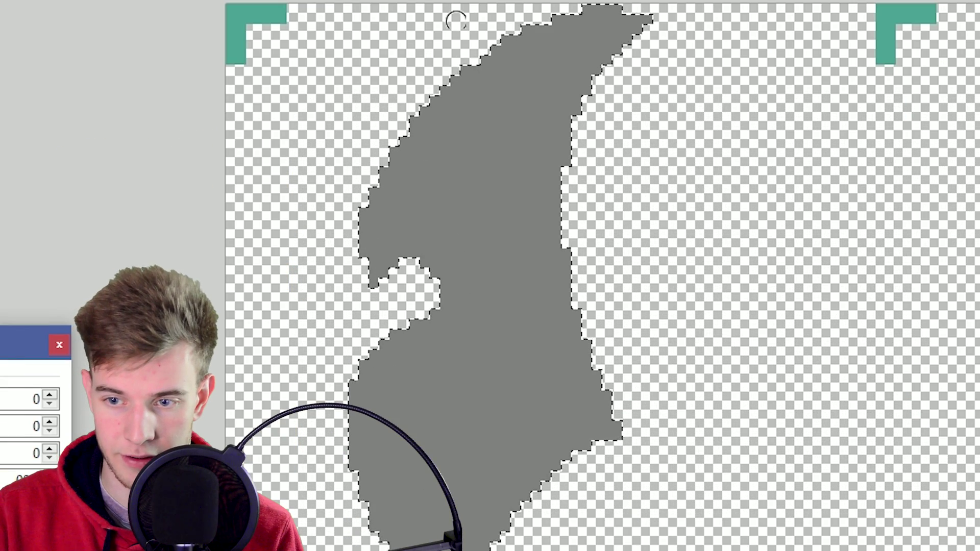
left_click_drag(417, 145, 420, 212)
key("ctrl+z")
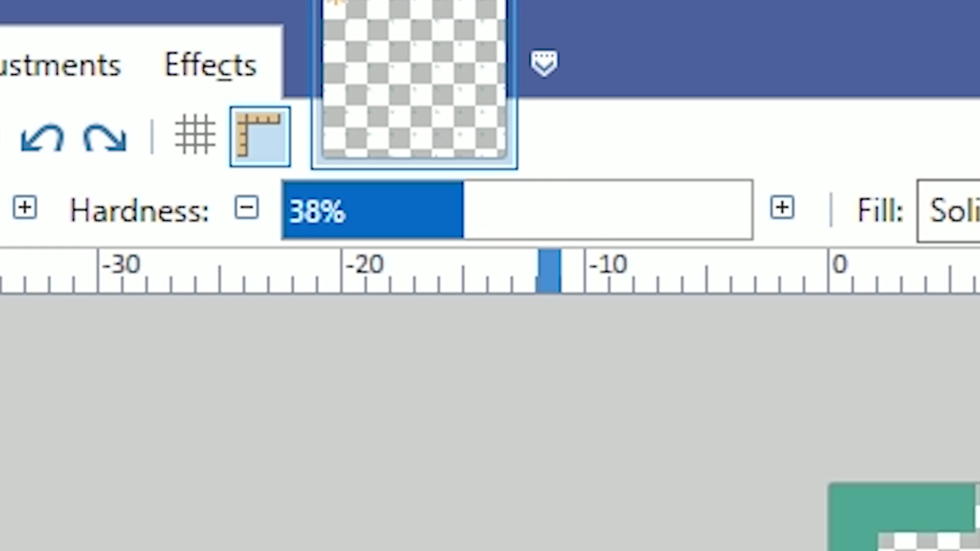
Step: Set the brush to width 20 and opacity 16, then paint faint darker shading across the blade
left_click(0, 208)
left_click(0, 550)
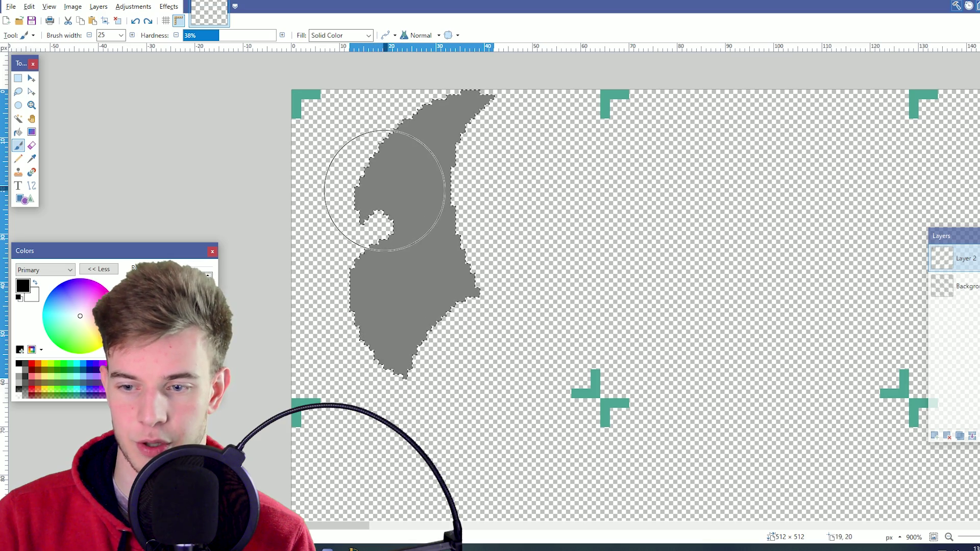
left_click_drag(384, 190, 390, 76)
key("ctrl+z")
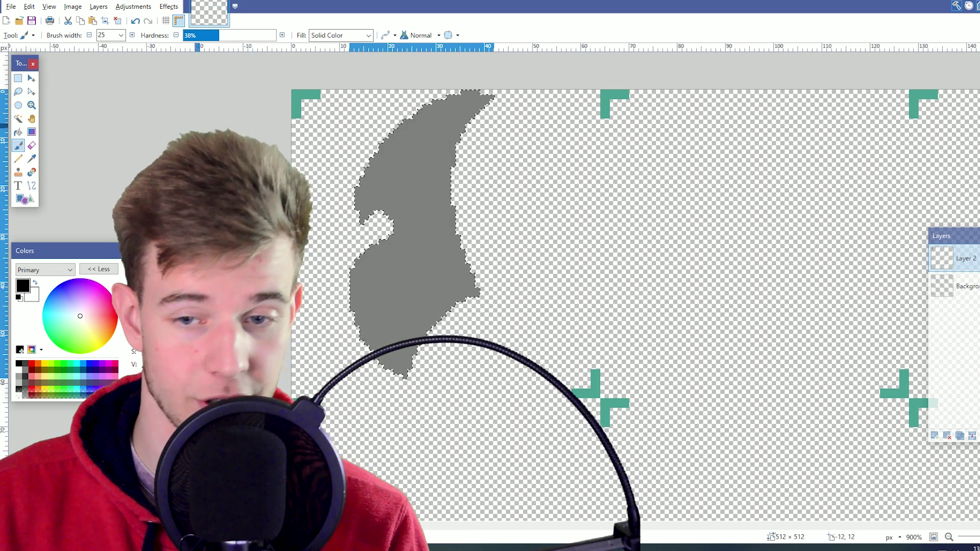
key("bracketleft")
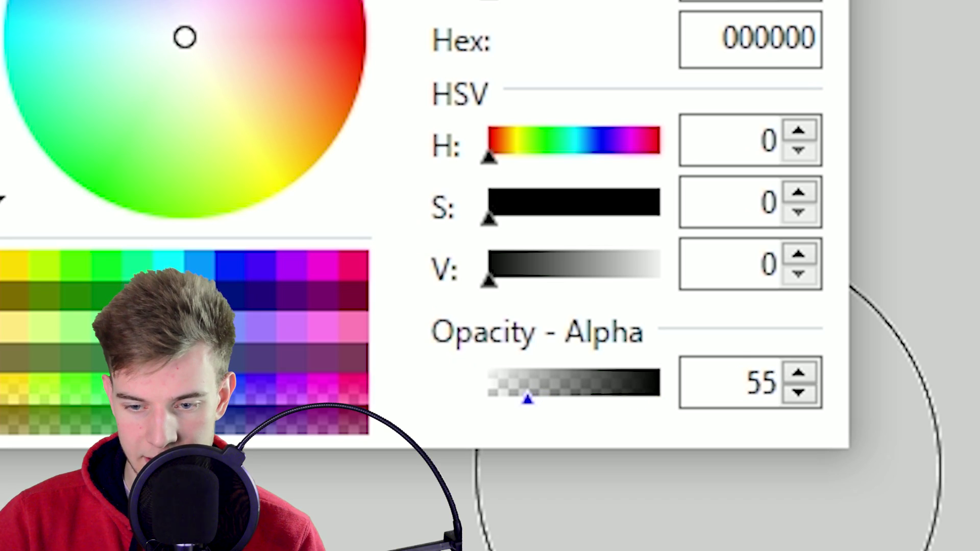
left_click_drag(515, 399, 500, 398)
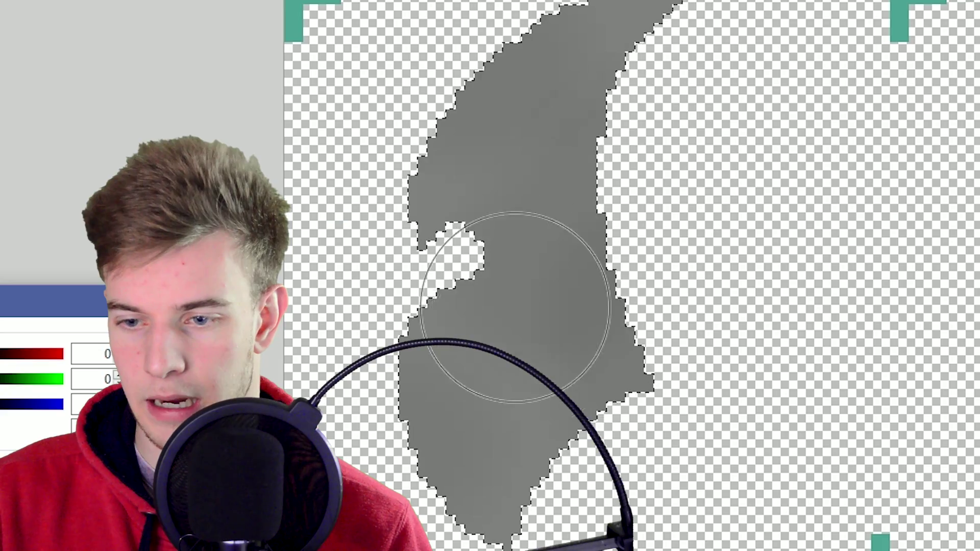
mouse_move(514, 296)
left_mouse_down()
mouse_move(503, 437)
mouse_move(695, 33)
mouse_move(475, 470)
mouse_move(422, 125)
mouse_move(437, 427)
mouse_move(687, 228)
mouse_move(489, 20)
mouse_move(525, 438)
mouse_move(546, 426)
mouse_move(722, 88)
mouse_move(645, 532)
left_mouse_up()
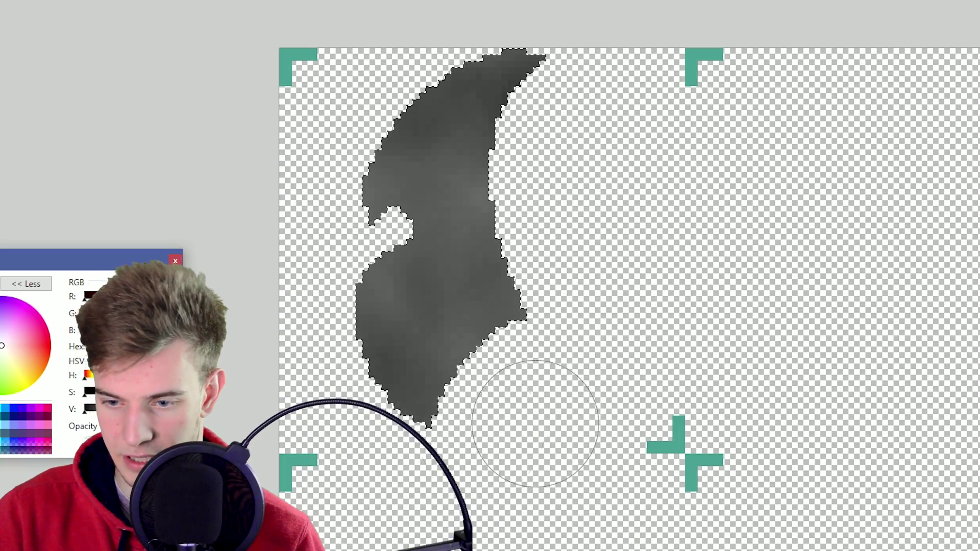
mouse_move(535, 423)
left_mouse_down()
mouse_move(396, 386)
mouse_move(341, 408)
mouse_move(591, 259)
mouse_move(490, 266)
mouse_move(467, 407)
mouse_move(511, 170)
mouse_move(486, 361)
left_mouse_up()
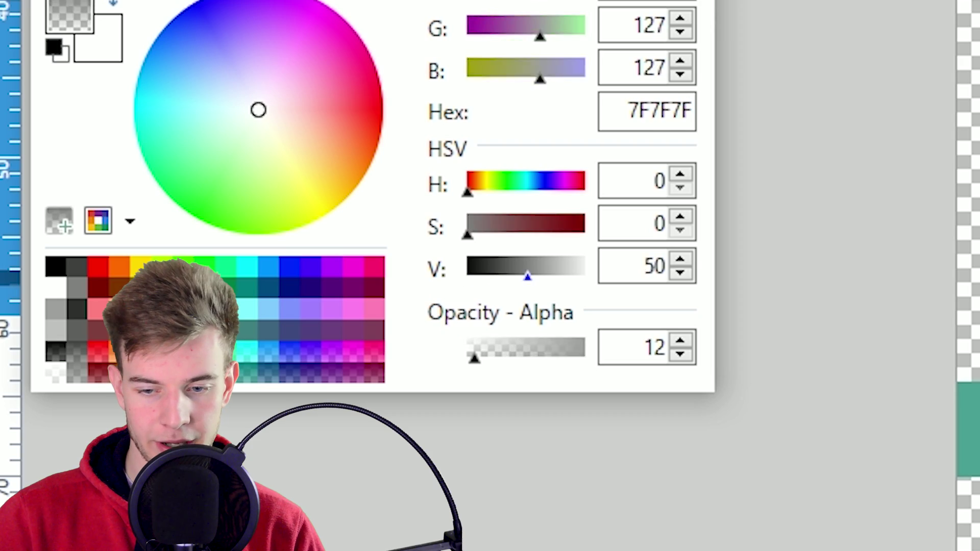
left_click_drag(527, 275, 585, 276)
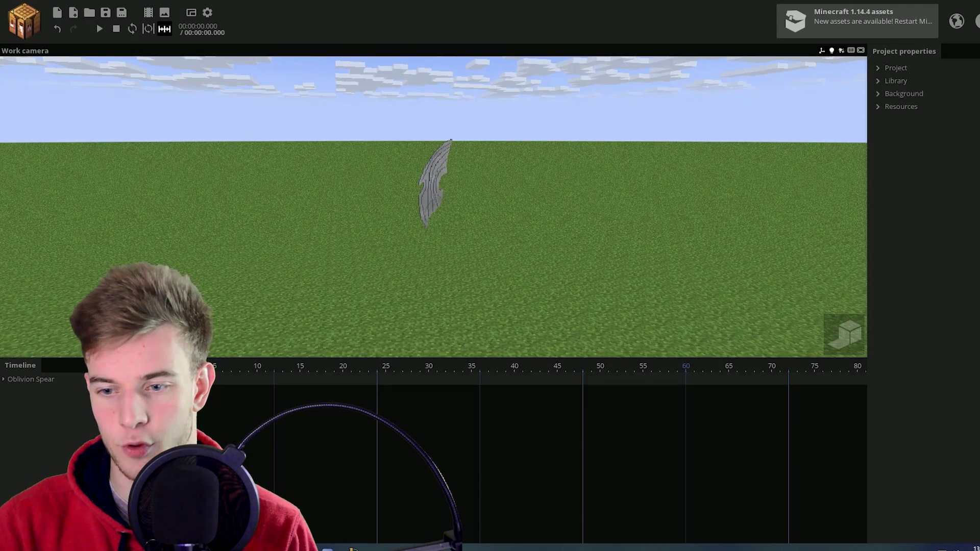
Step: Move and turn the work camera to view the spear blade edge-on, showing its stacked slices
key("w")
key("a")
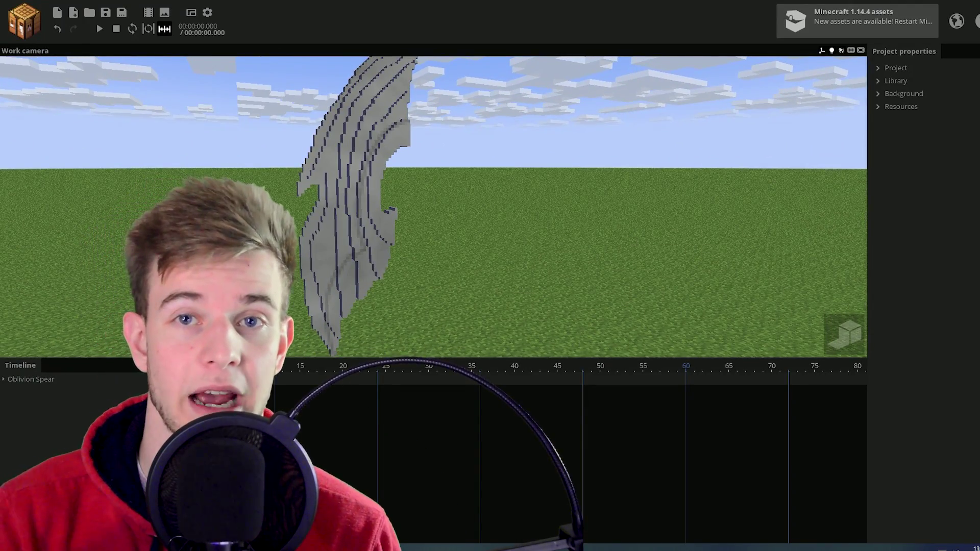
key("s")
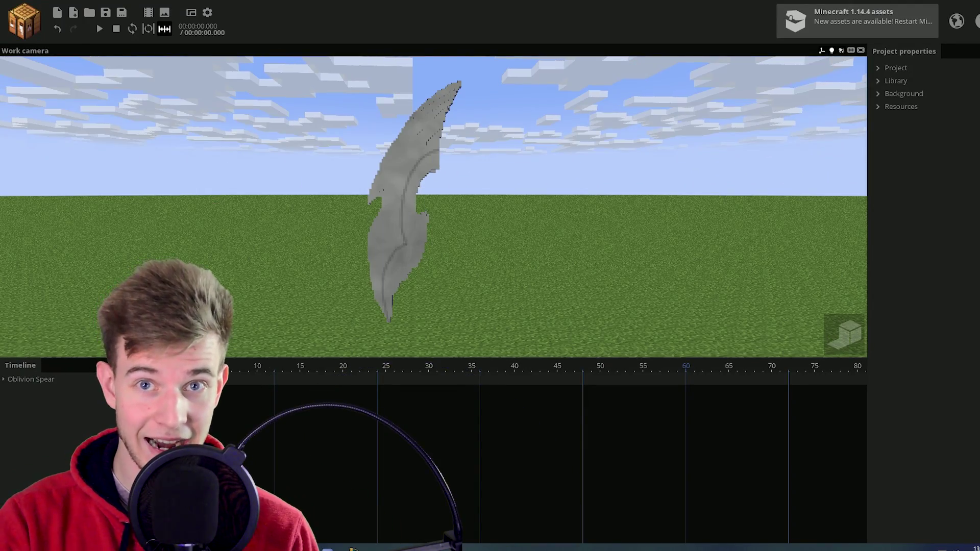
right_click_drag(434, 204, 368, 214)
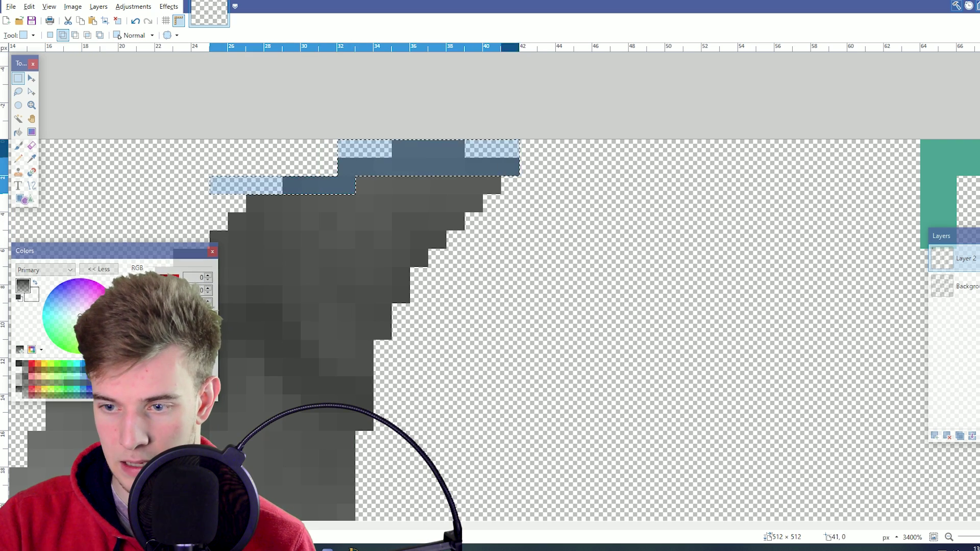
Step: Scroll along the grey blade's outer edge while adding thin Union rectangle selections
scroll(503, 153, "up", 1, "ctrl")
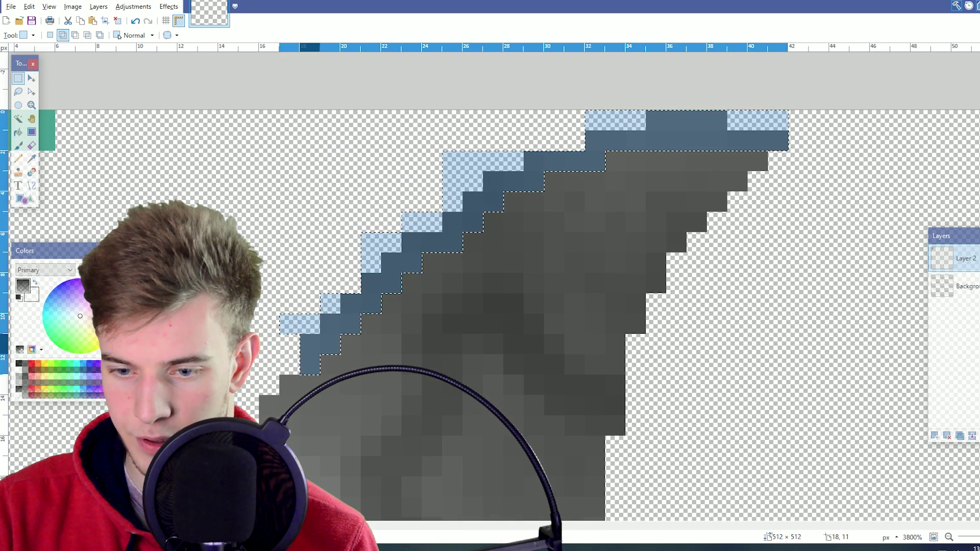
scroll(474, 270, "down", 6)
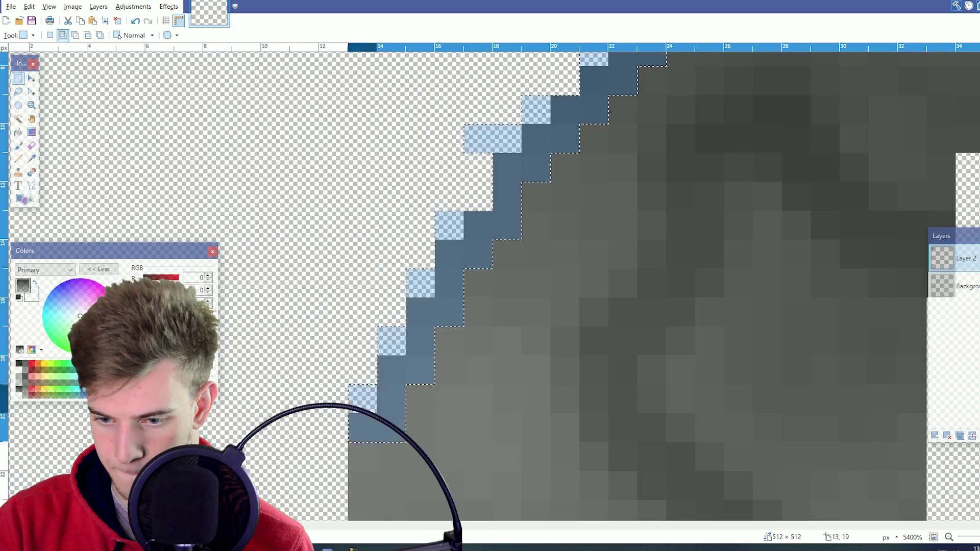
scroll(475, 271, "up", 1, "ctrl")
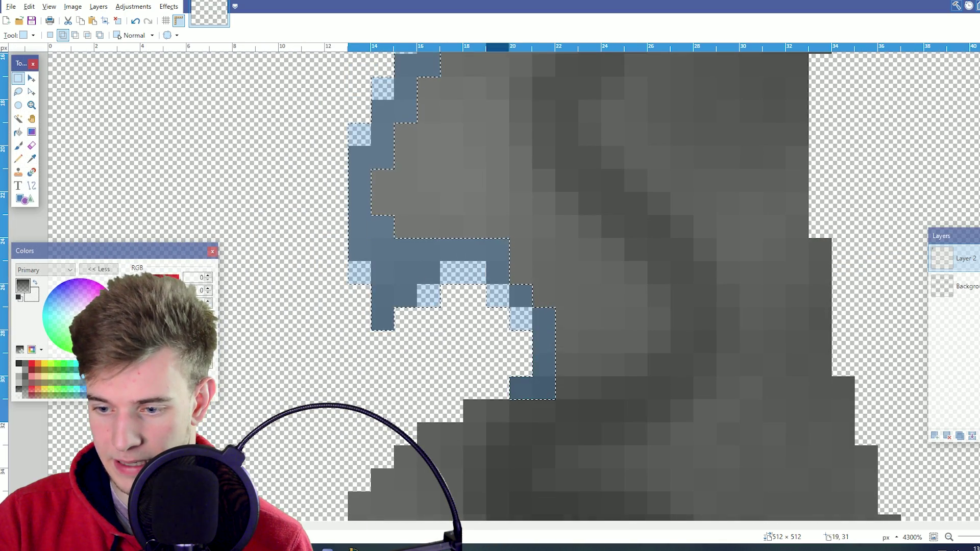
scroll(497, 401, "down", 3)
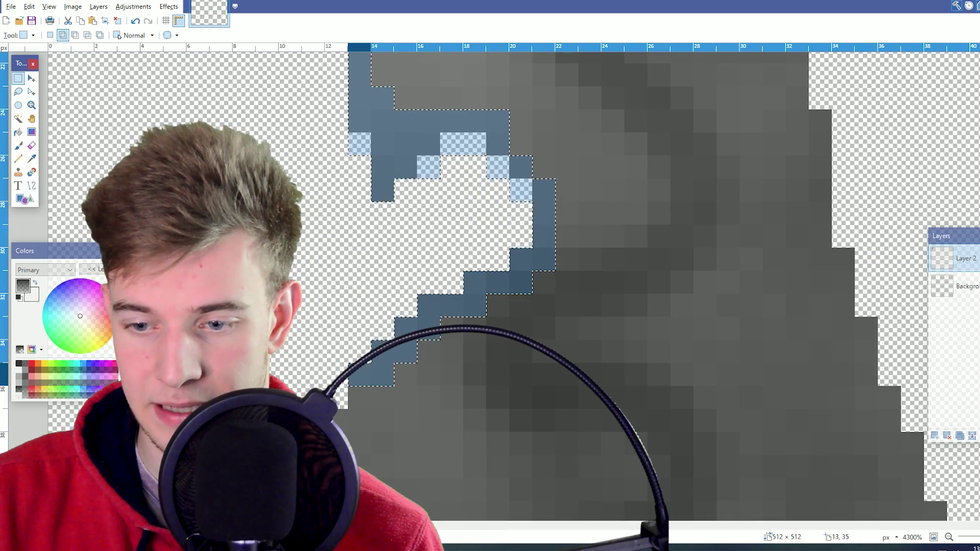
scroll(360, 393, "down", 4)
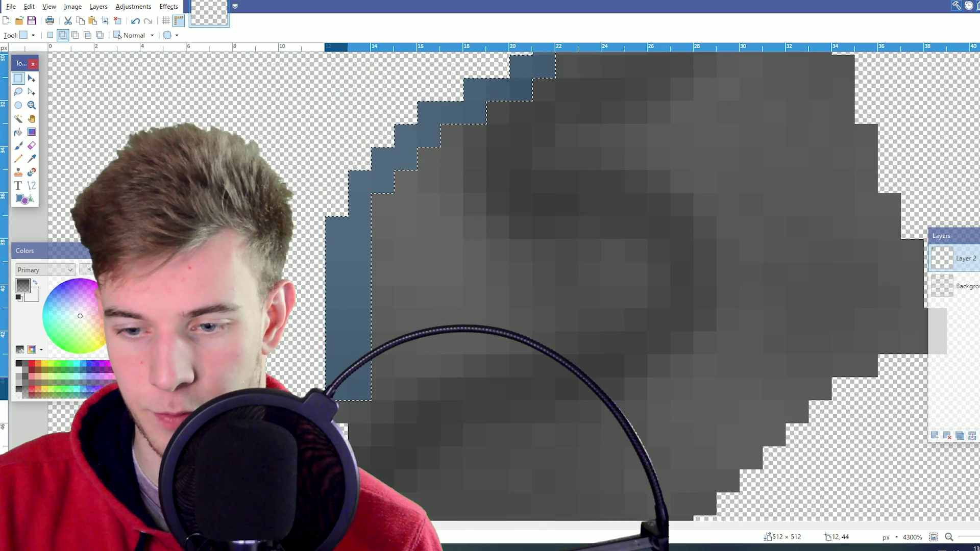
scroll(357, 393, "down", 5)
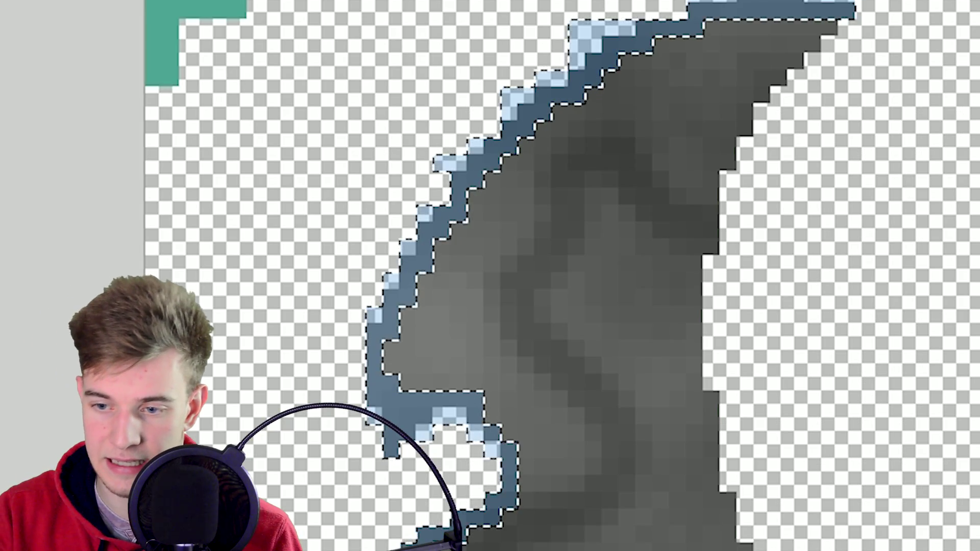
Step: Undo an Invert-mode selection, select the blade area, and move it one cell to the right
left_click_drag(411, 147, 582, 222)
key("ctrl+z")
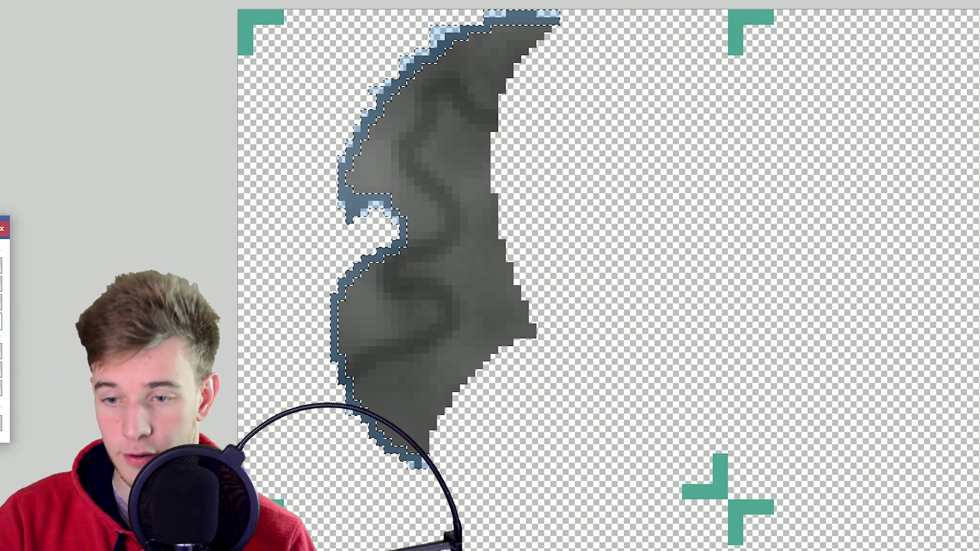
left_click_drag(238, 9, 728, 500)
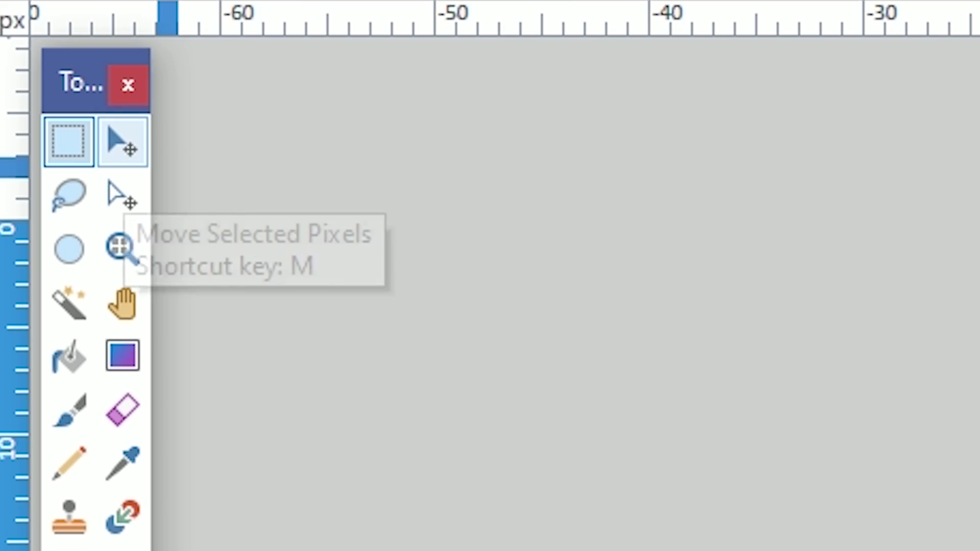
left_click(123, 141)
left_click_drag(587, 327, 894, 250)
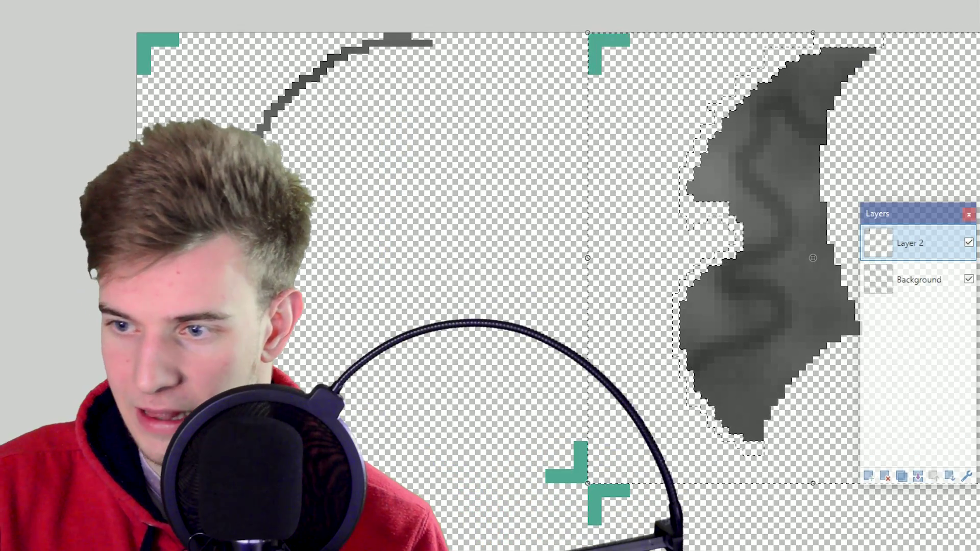
scroll(569, 201, "up", 1, "ctrl")
scroll(762, 532, "right", 5)
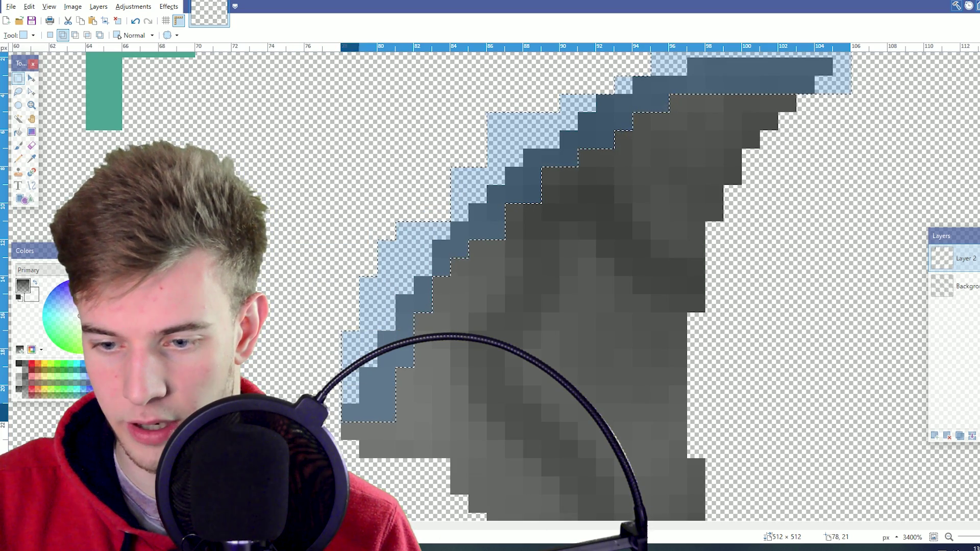
Step: Pan to bring the lower part of the blade shape into view for the next slices
mouse_move(388, 411)
middle_mouse_down()
mouse_move(403, 340)
mouse_move(369, 302)
middle_mouse_up()
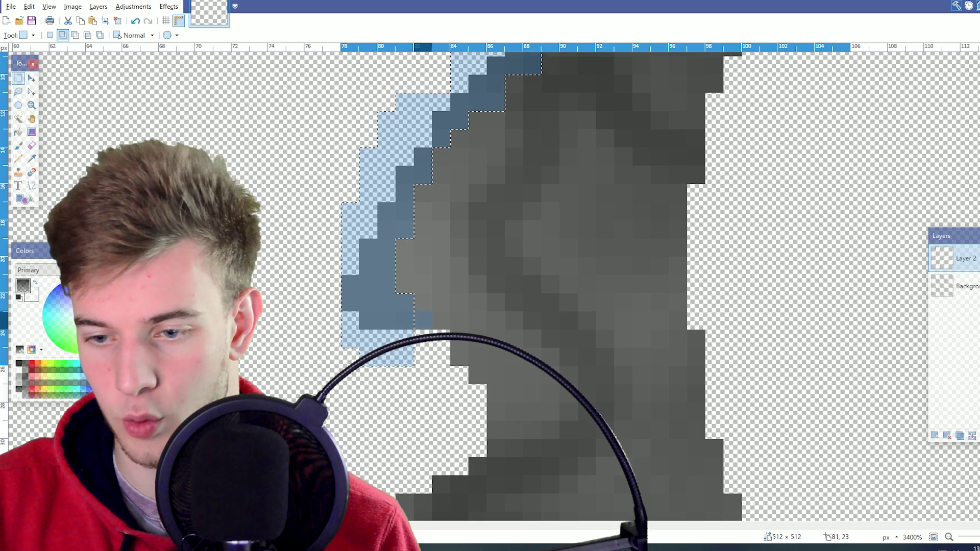
scroll(485, 375, "down", 3)
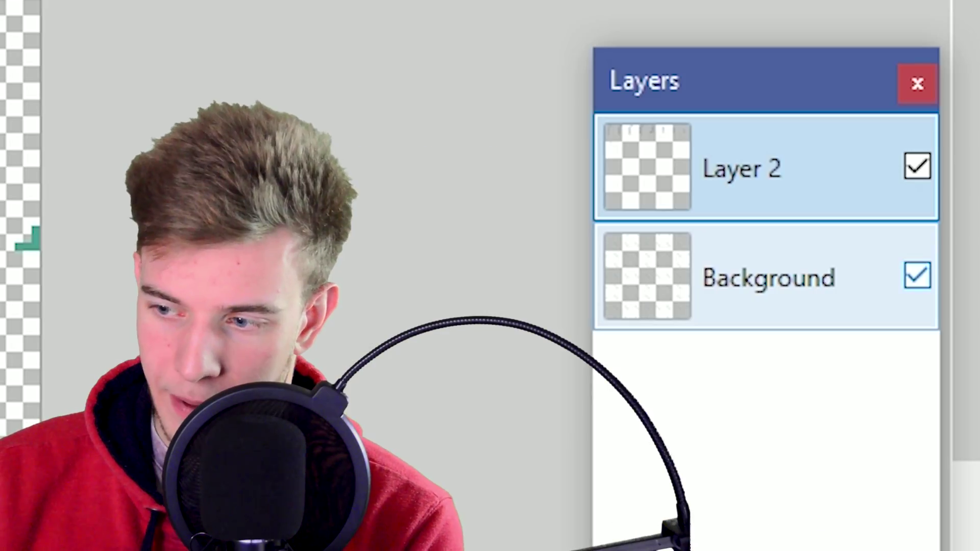
Step: Hide the Background layer and save the sheet as curve_itemsheet.png, accepting the flatten
left_click(918, 276)
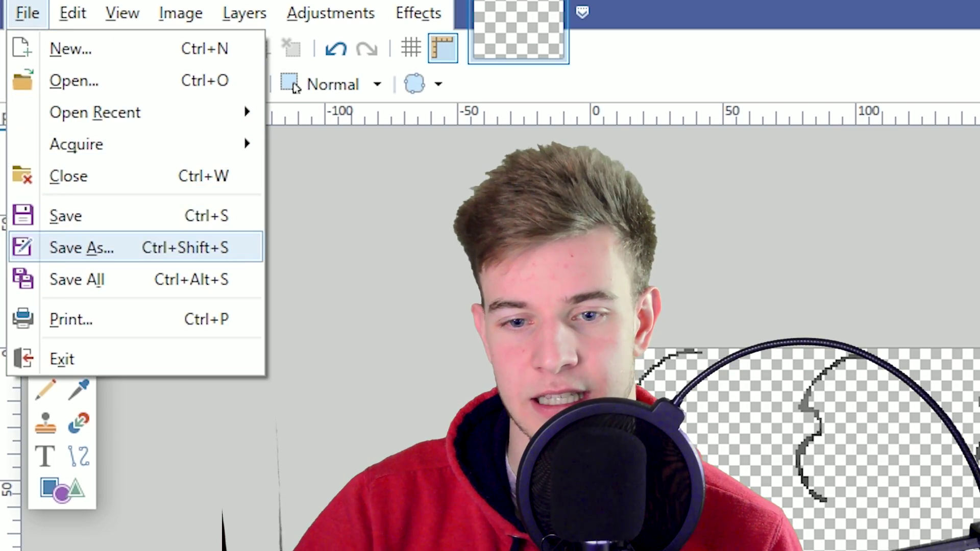
left_click(83, 247)
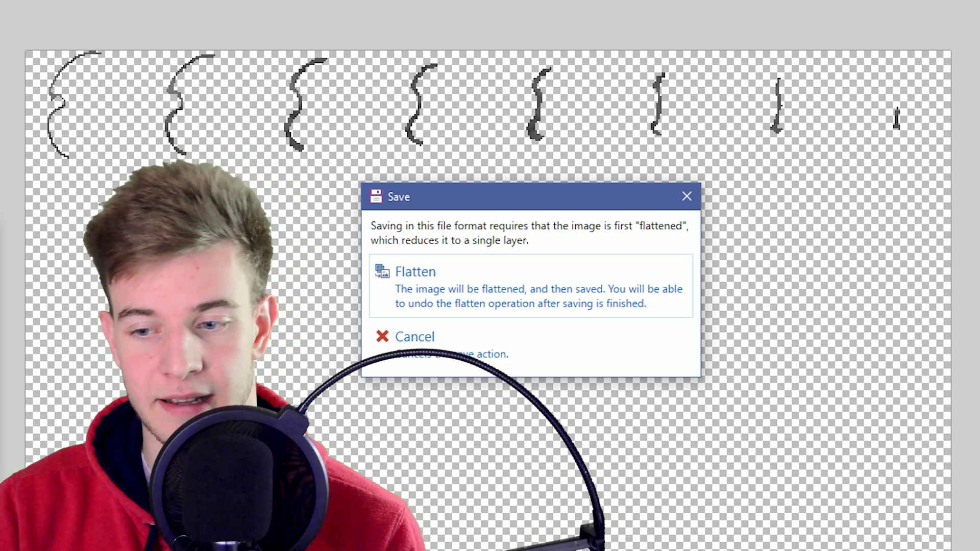
key("Return")
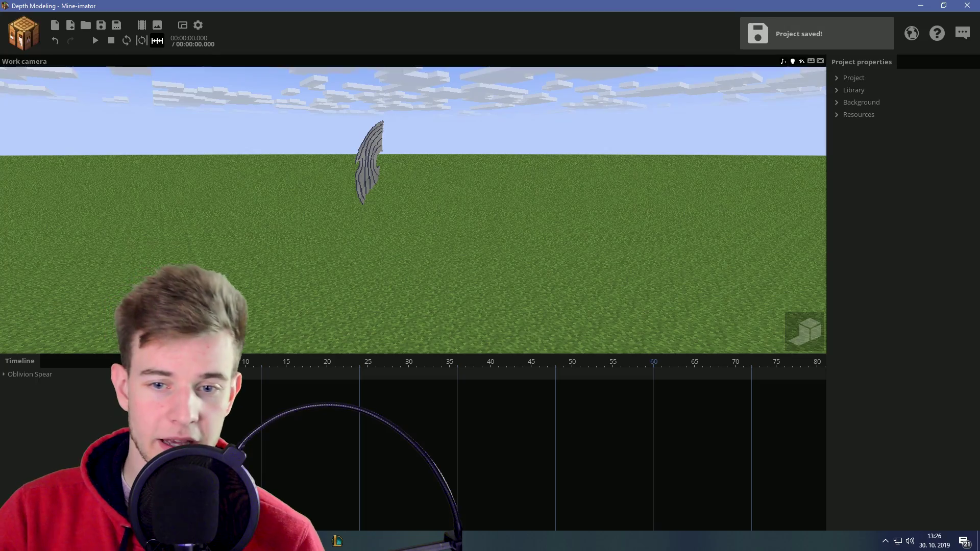
Step: Create a new item object in the scene named Blade_1
left_click(23, 34)
left_click(107, 75)
left_click(306, 337)
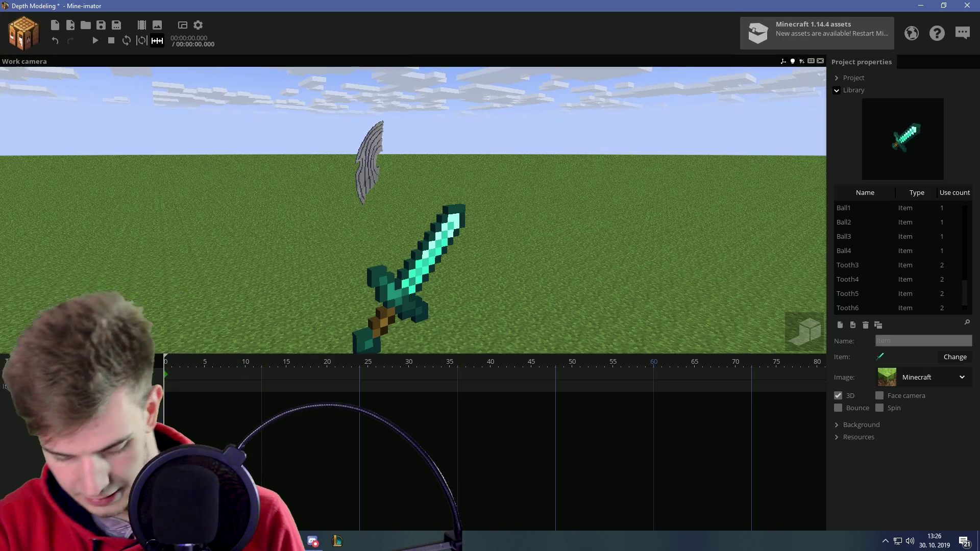
type("Blade,1")
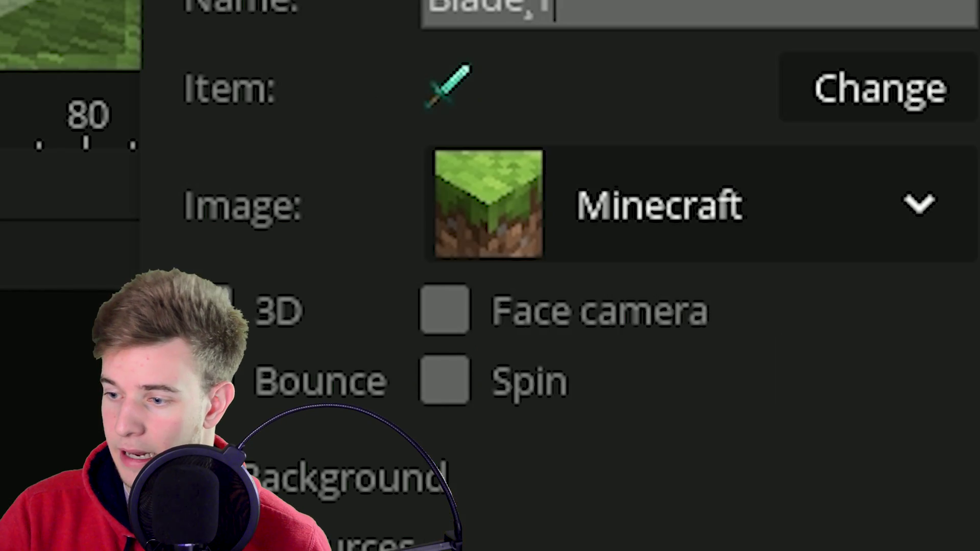
Step: Load curve_itemsheet as Blade_1's image sheet with 8 items horizontally and 8 vertically
left_click(704, 204)
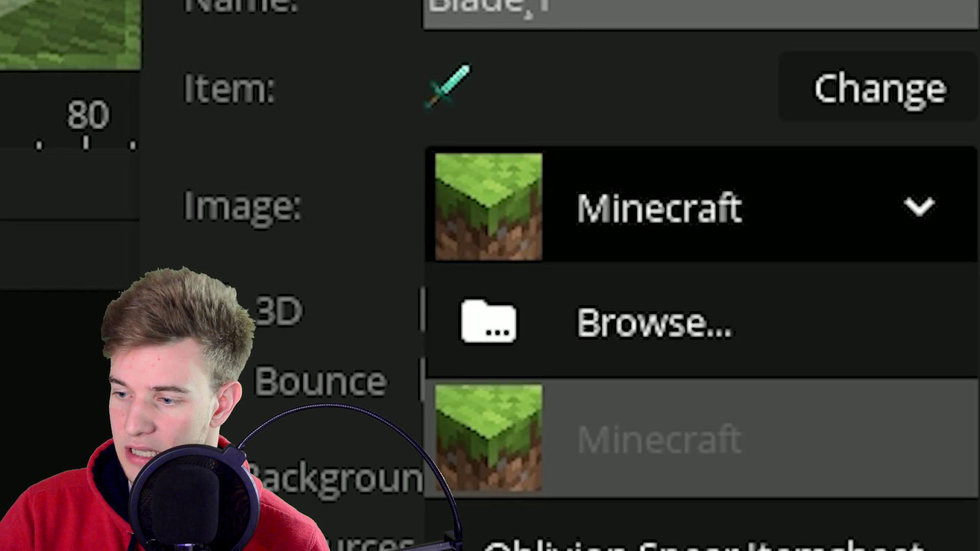
left_click(651, 321)
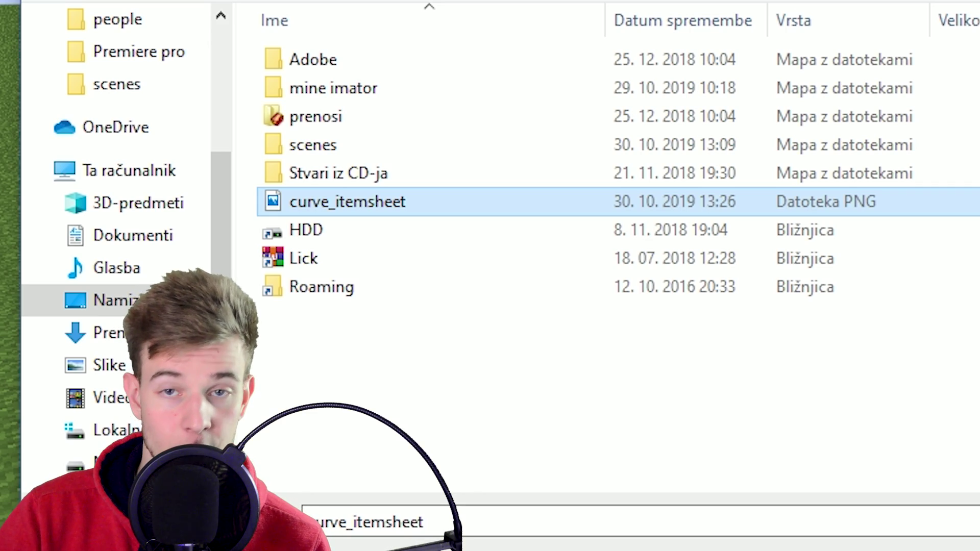
key("Return")
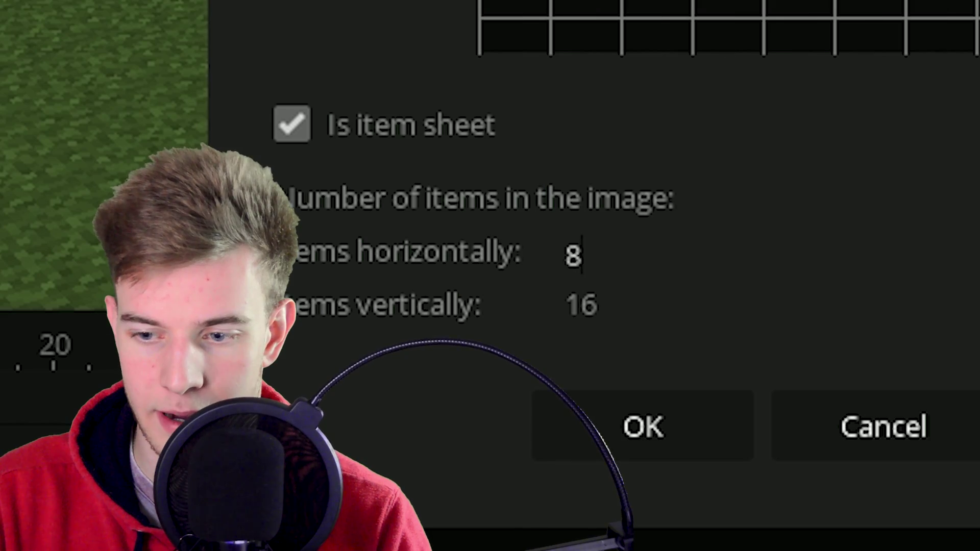
key("Tab")
type("8")
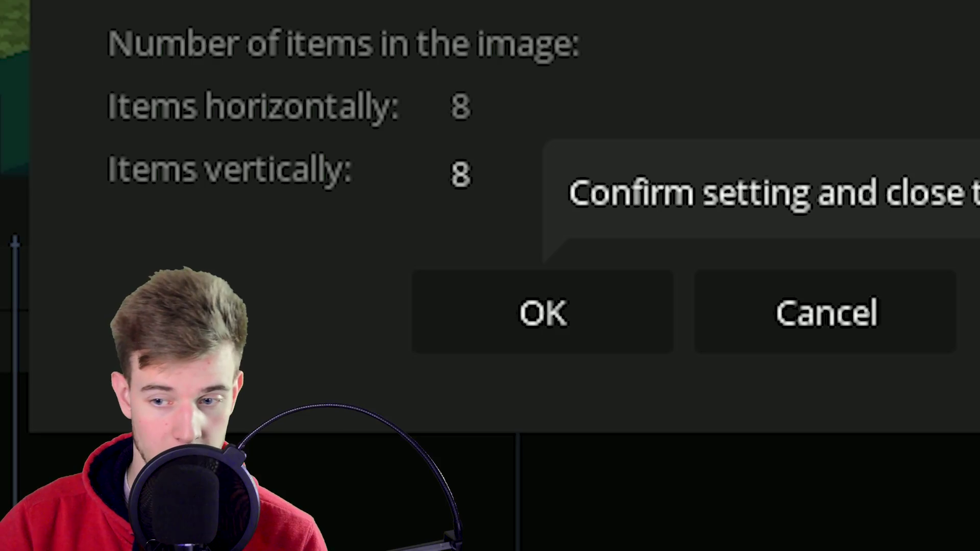
Step: Confirm the 8×8 import, give Blade_1 the largest curved slice, and use curve_itemsheet for the next item
left_click(461, 380)
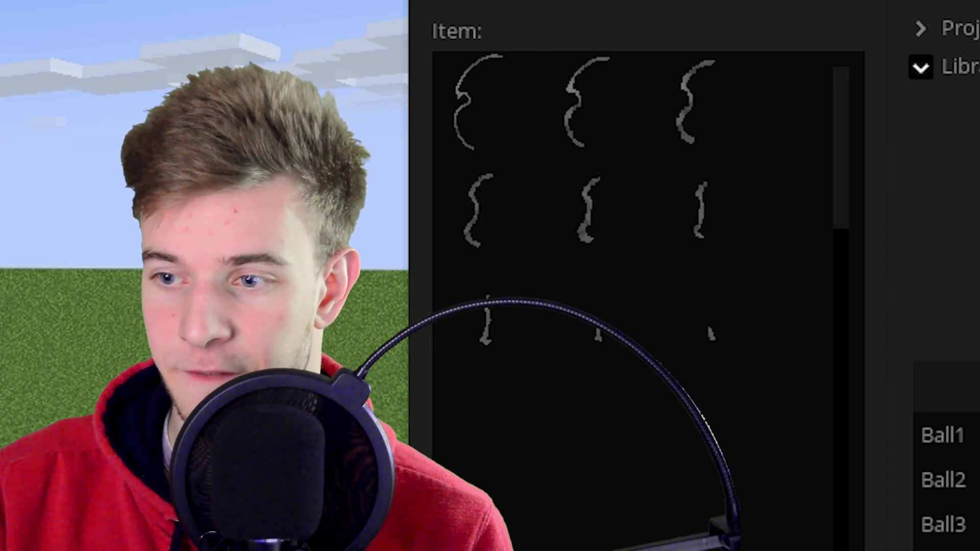
left_click(487, 102)
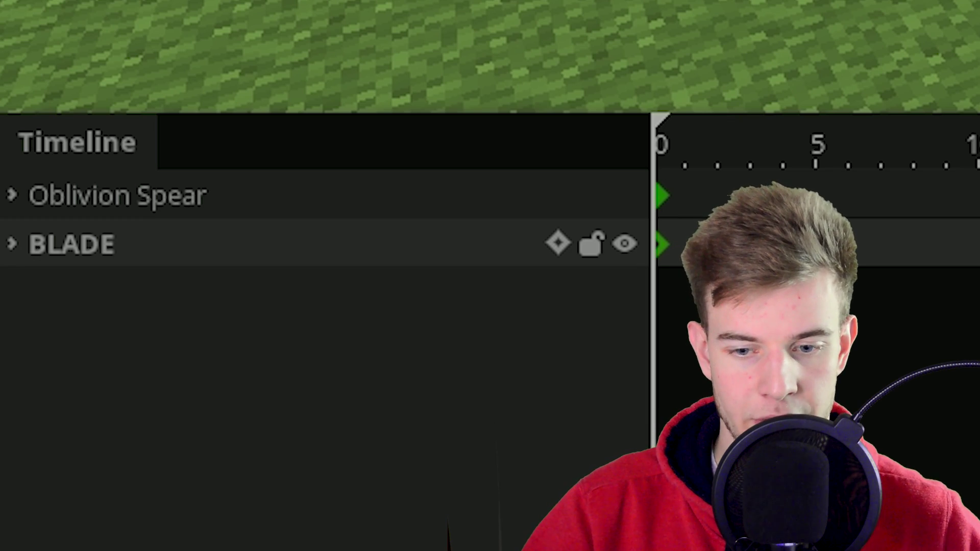
left_click(12, 243)
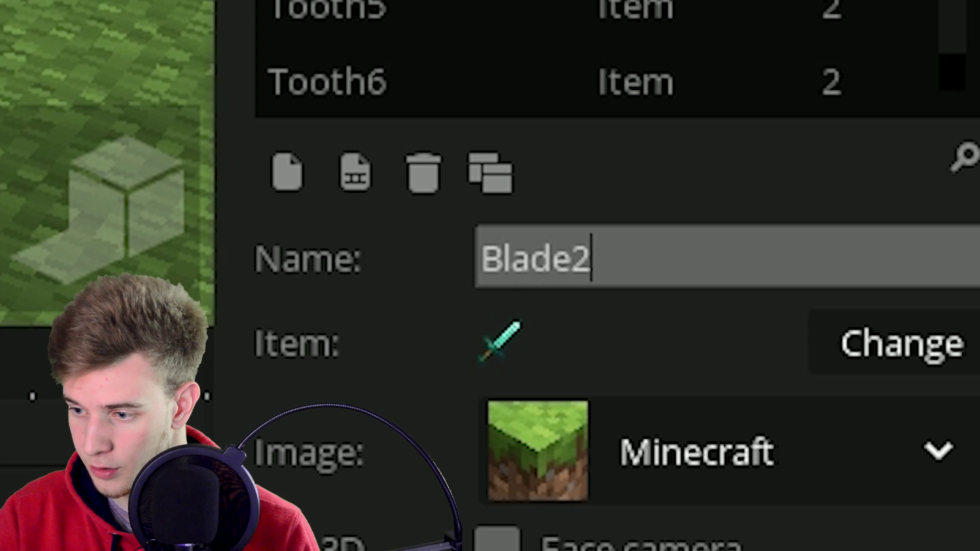
left_click(937, 451)
left_click(699, 474)
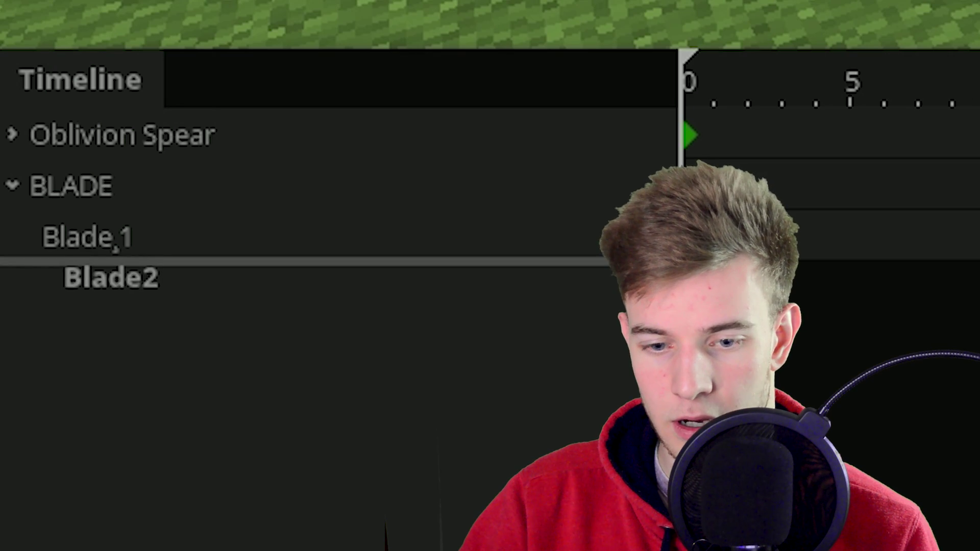
Step: Drag Blade2 into the BLADE folder alongside Blade_1
left_click_drag(136, 276, 97, 186)
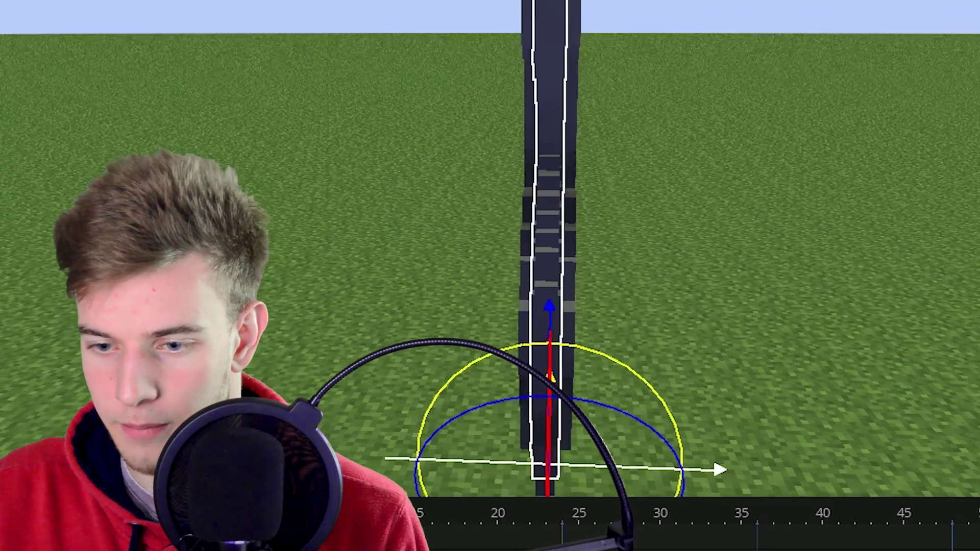
Step: Shift the slice slightly along X and change Blade2's Z position to -0.28833
left_click_drag(638, 469, 653, 470)
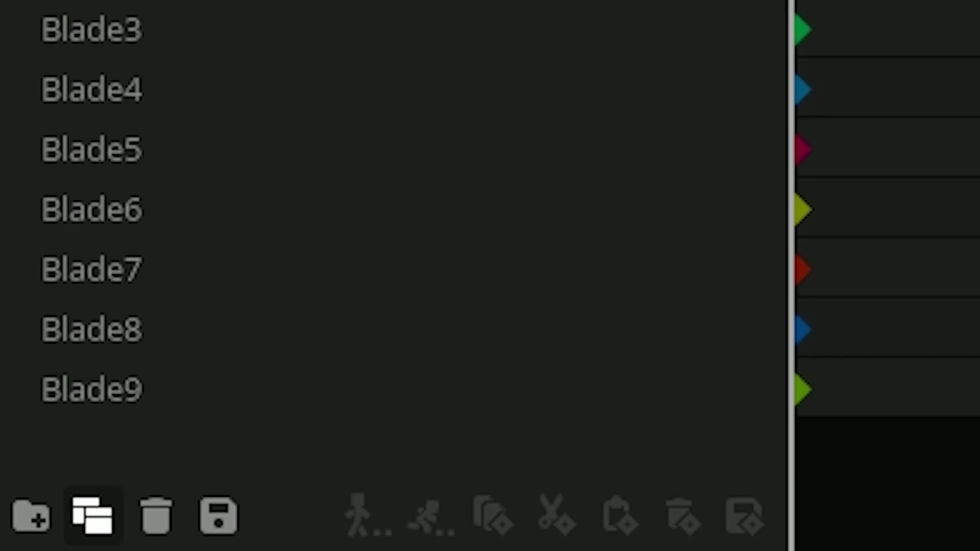
left_click(92, 515)
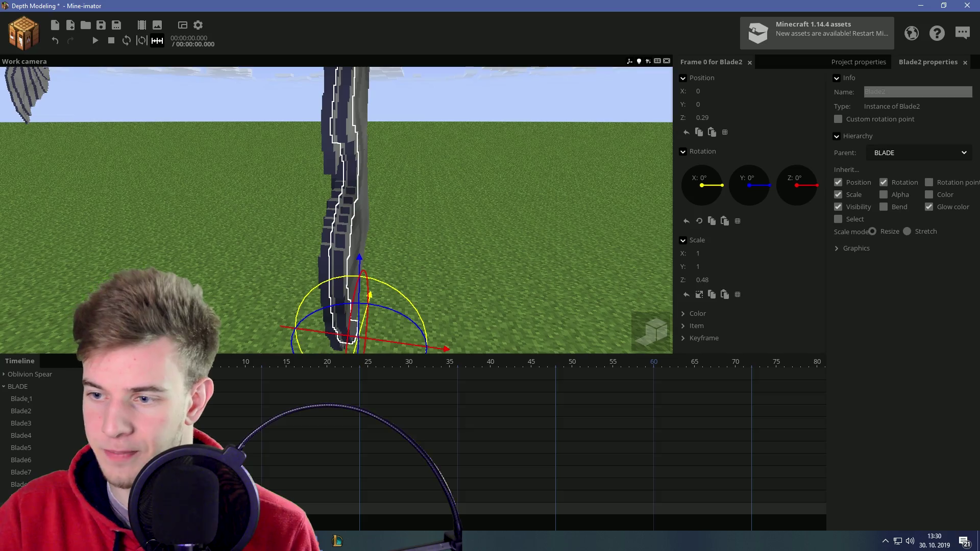
type("-")
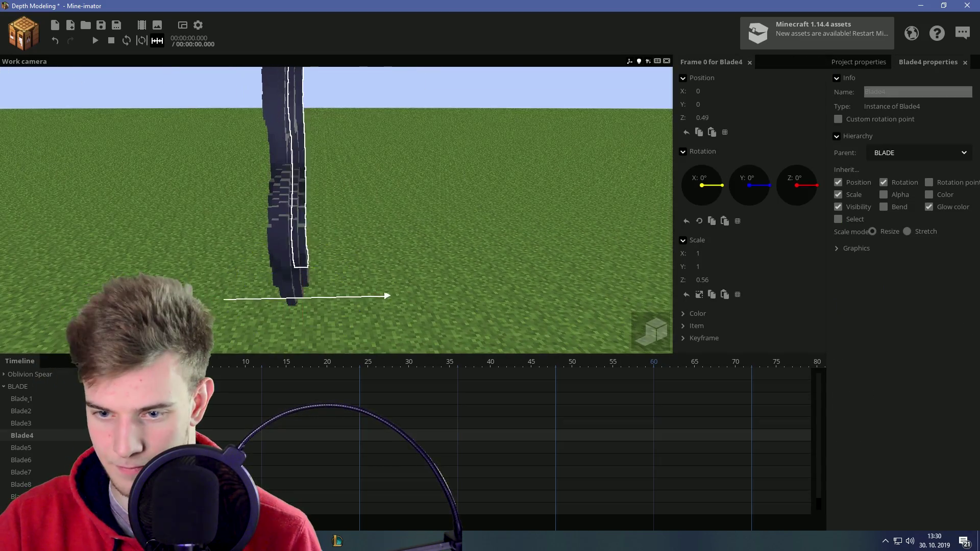
Step: Select Blade6 in the timeline to give it a negative Z offset
left_click(268, 178)
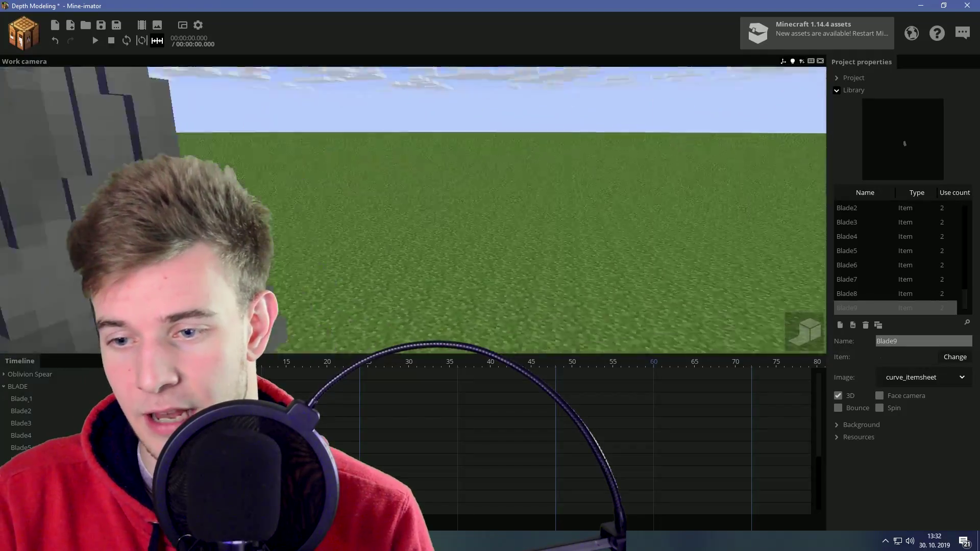
Step: Select the BLADE folder, positioned at X -39.22, Y 46.86, Z 68.54
left_click(18, 386)
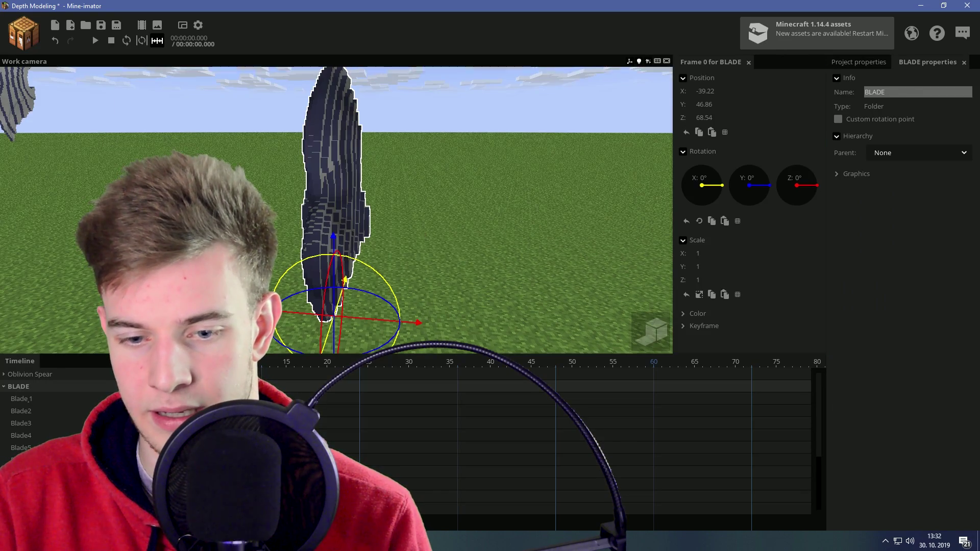